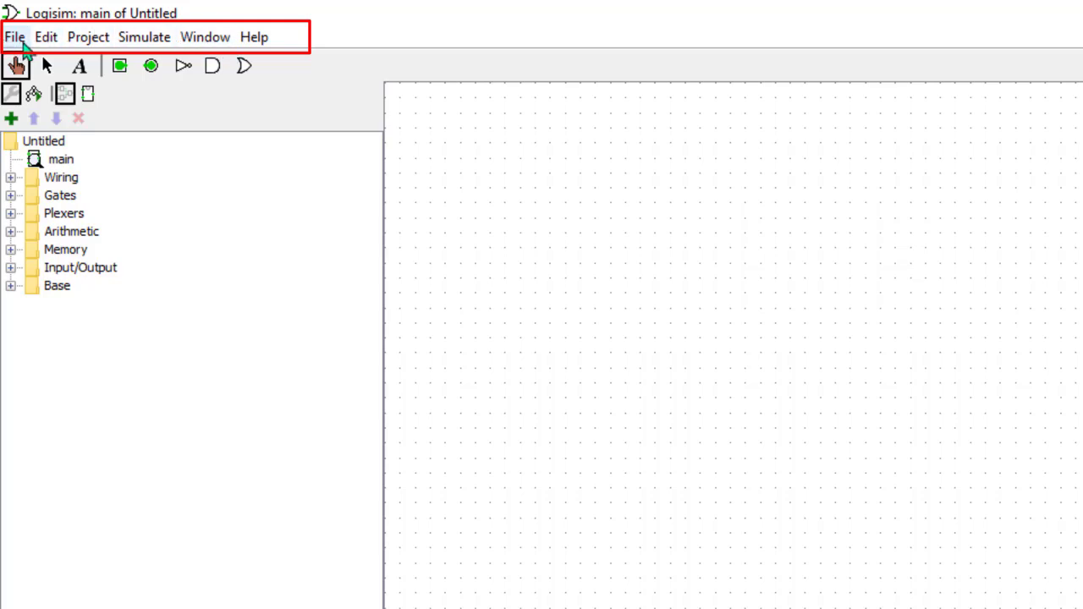
pyautogui.click(23, 40)
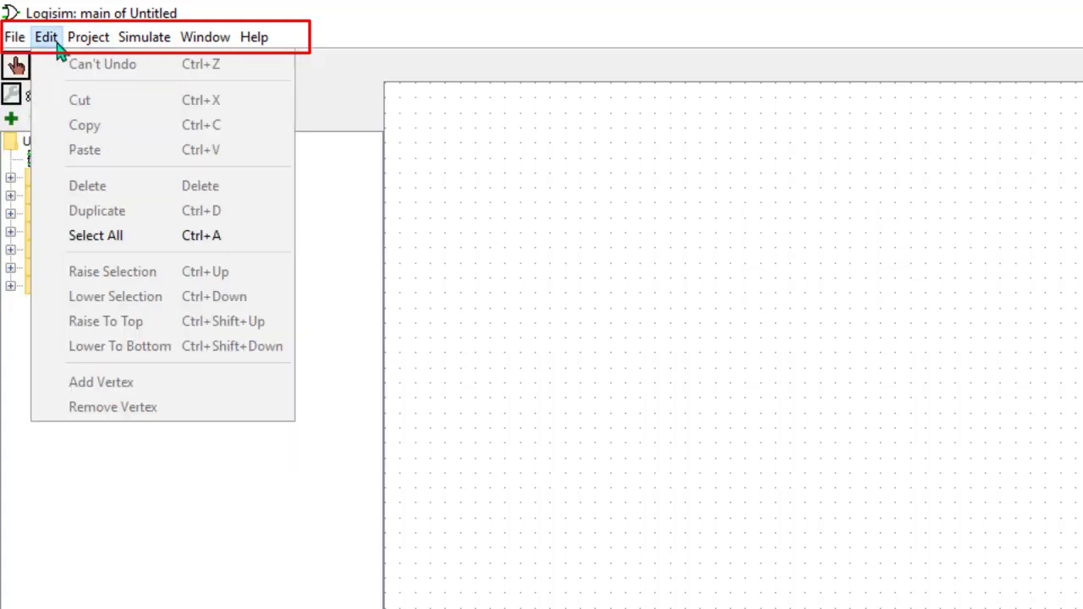
pyautogui.click(52, 41)
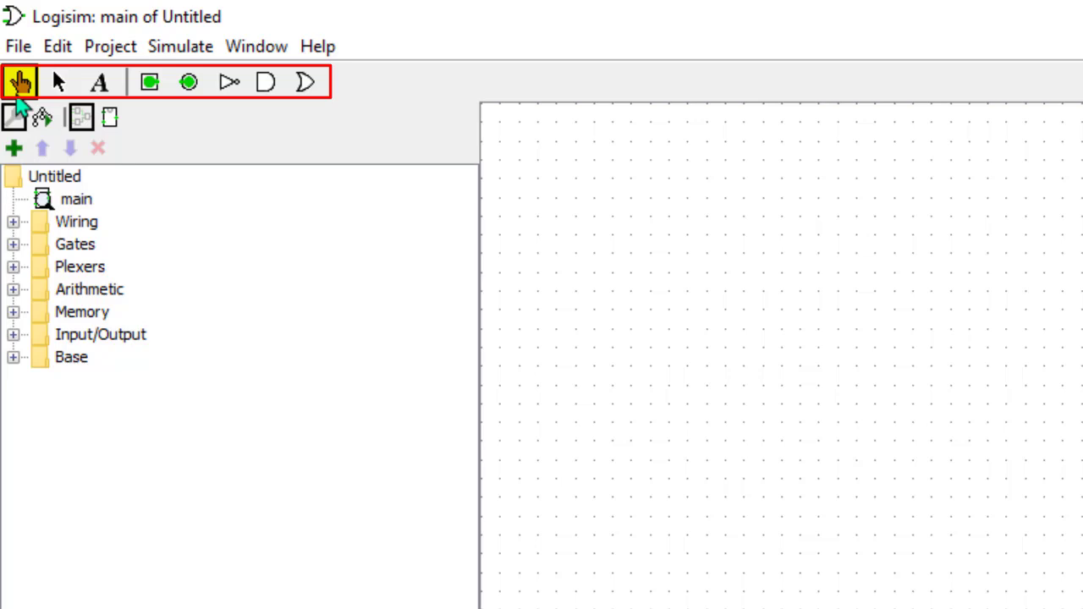
pyautogui.click(53, 88)
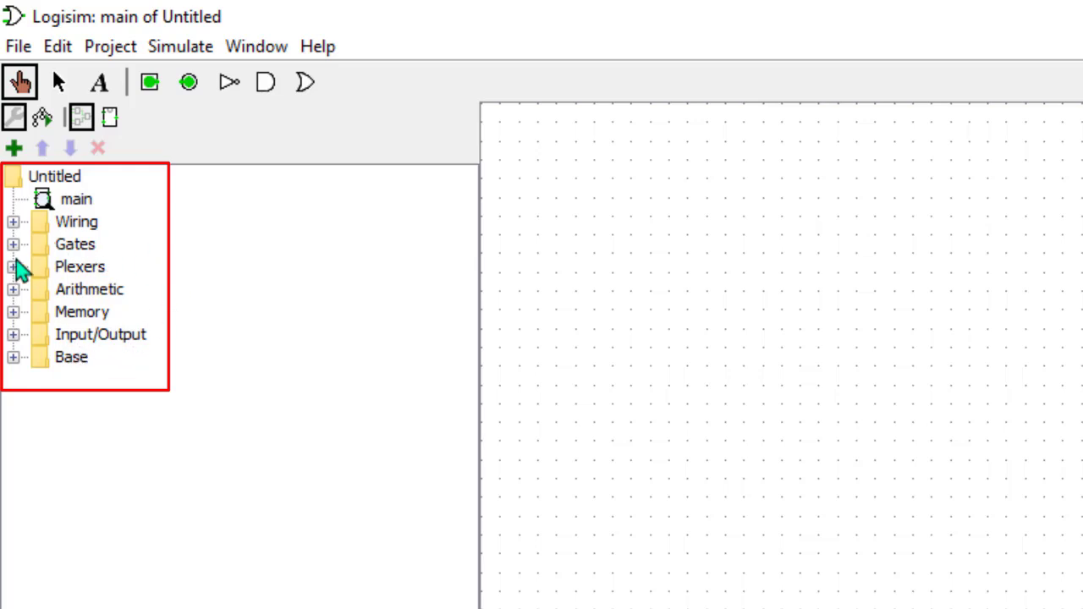
pyautogui.click(14, 244)
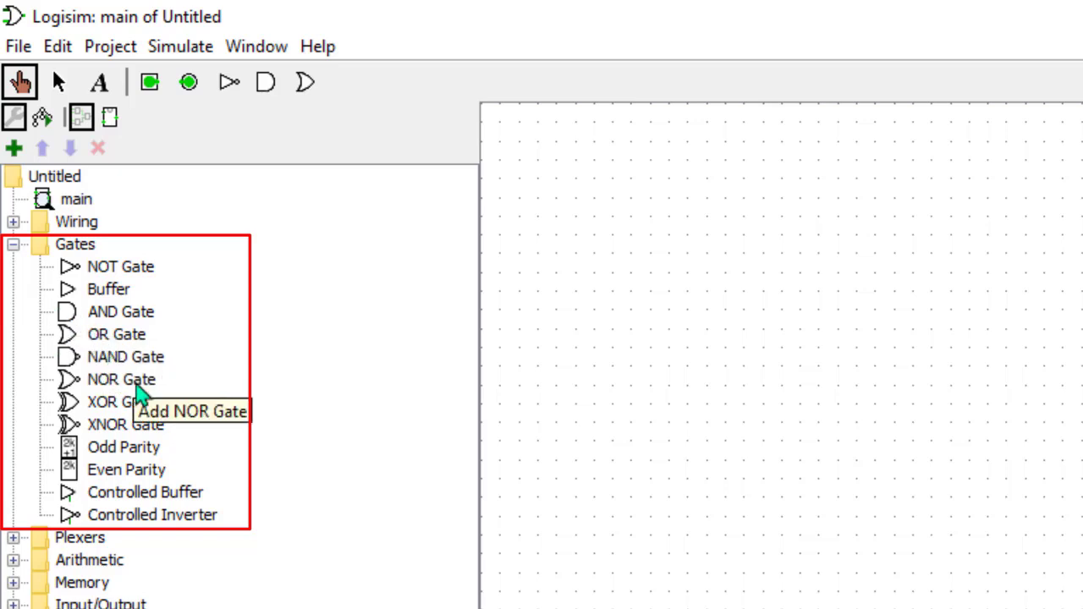
# Place an AND gate on the canvas.
pyautogui.click(121, 312)
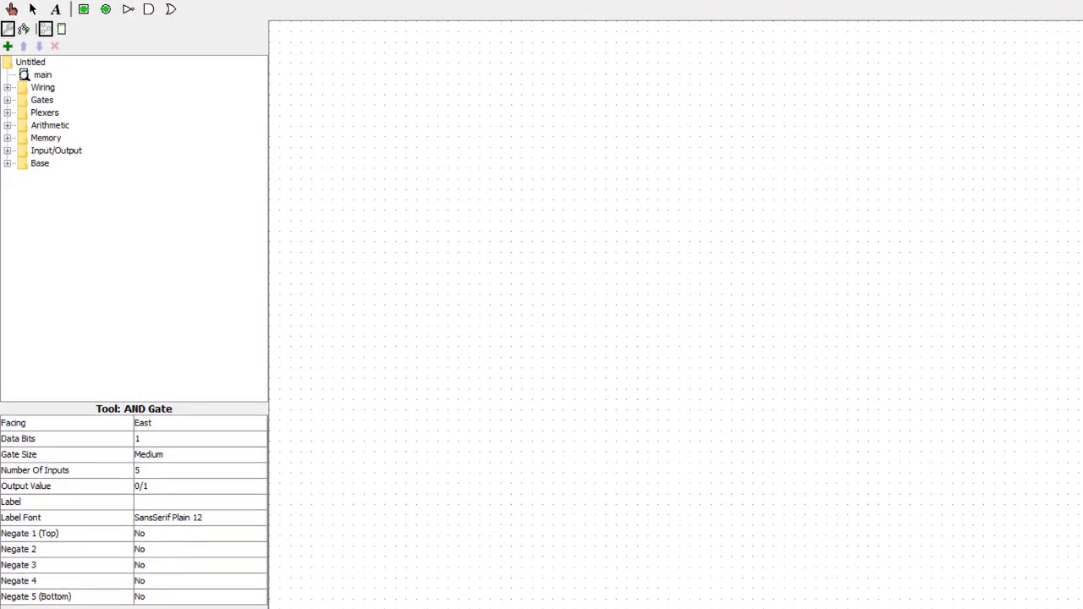
pyautogui.click(149, 10)
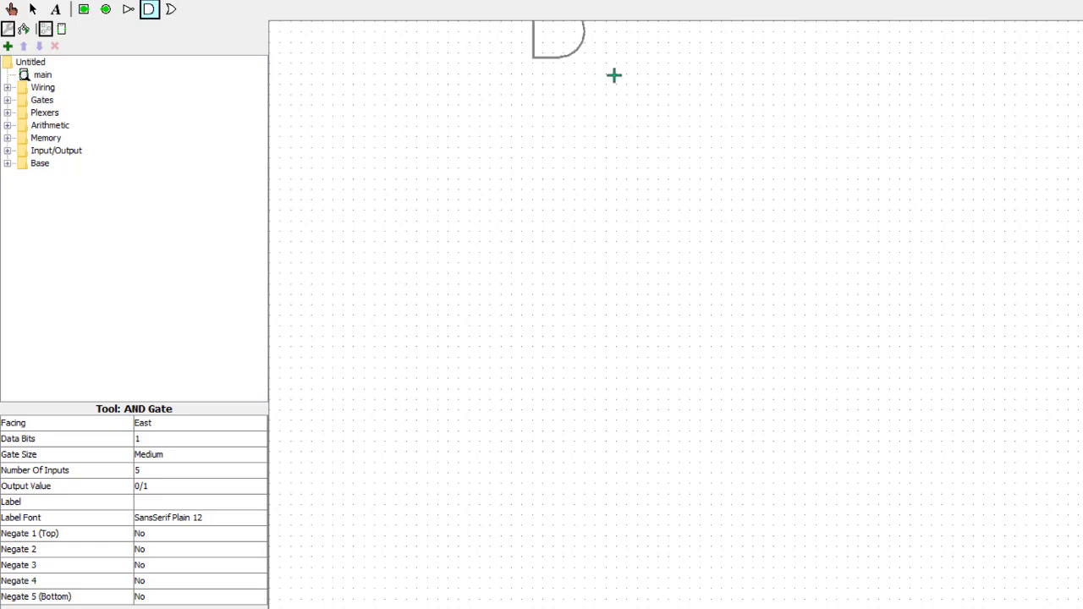
pyautogui.click(627, 200)
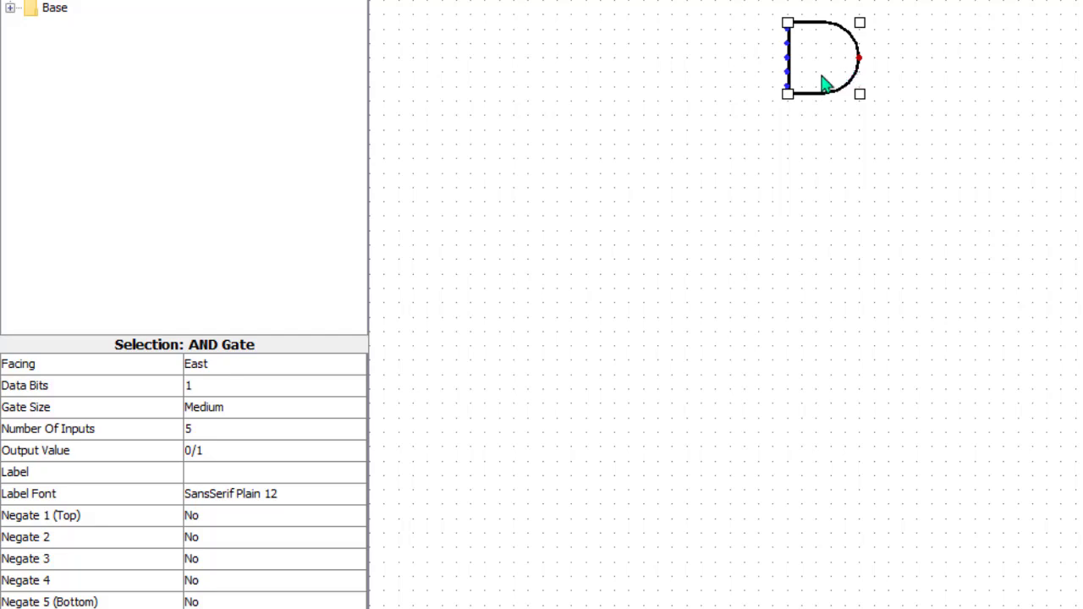
# Set the AND gate's number of inputs to 2.
pyautogui.click(248, 474)
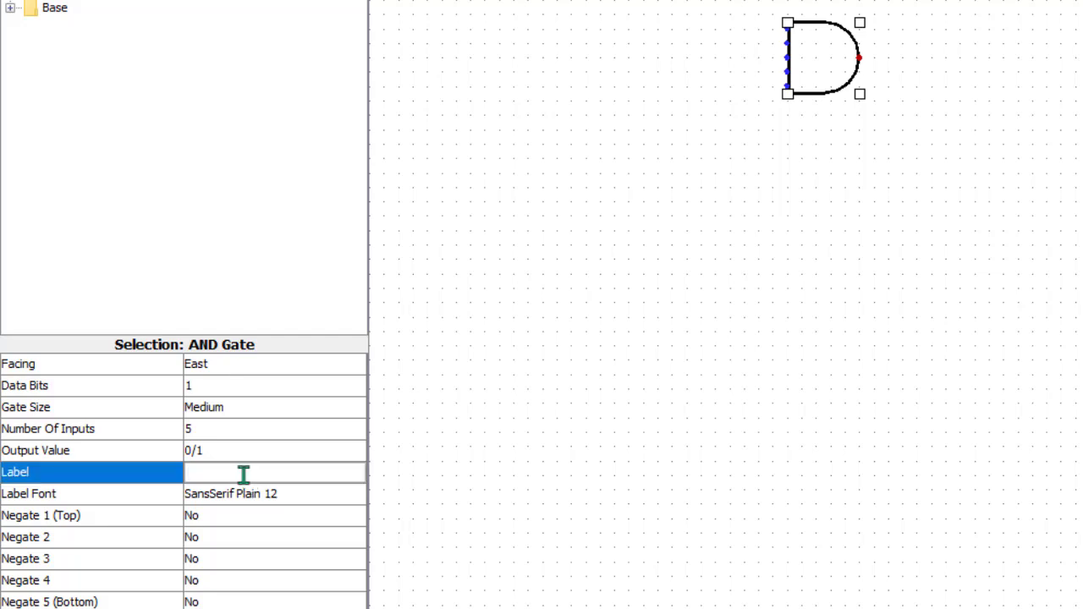
pyautogui.click(239, 430)
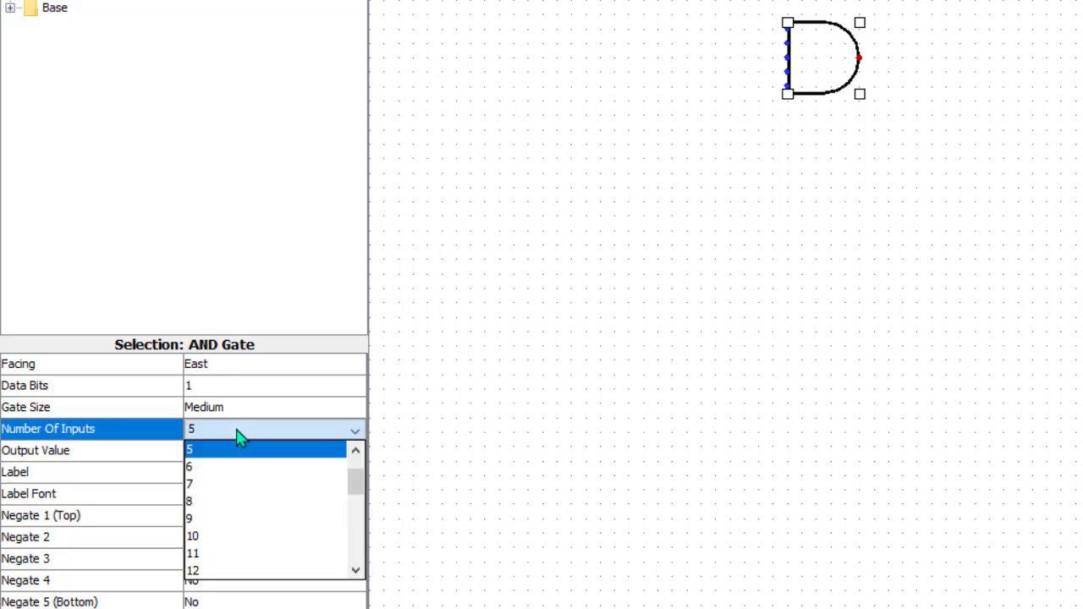
pyautogui.moveTo(354, 488); pyautogui.dragTo(358, 454)
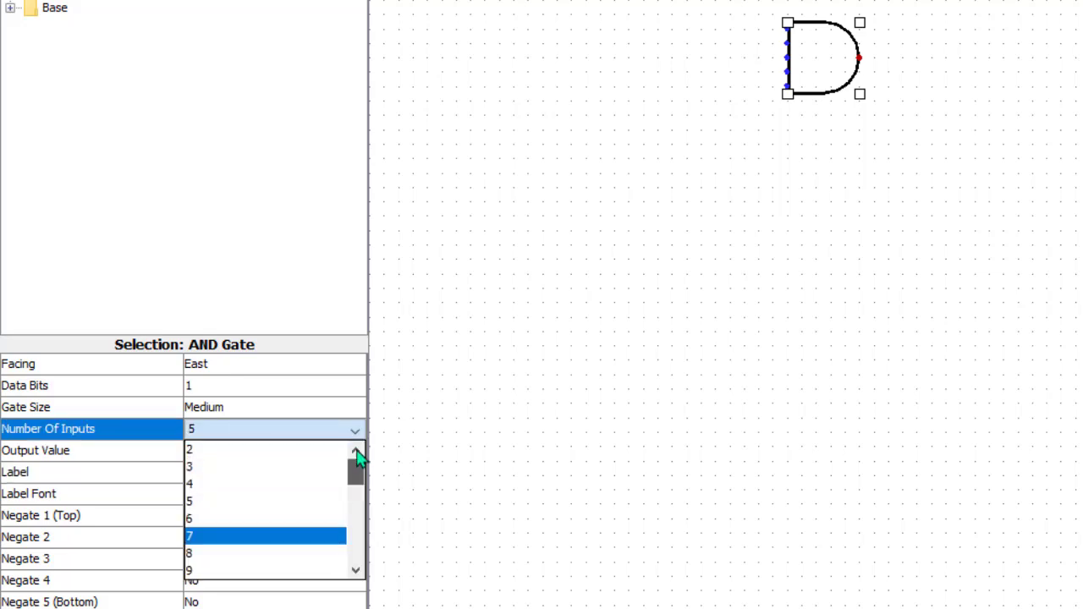
pyautogui.click(265, 455)
# Draw short wires out from the AND gate's two inputs and its output.
pyautogui.moveTo(787, 28); pyautogui.dragTo(728, 28)
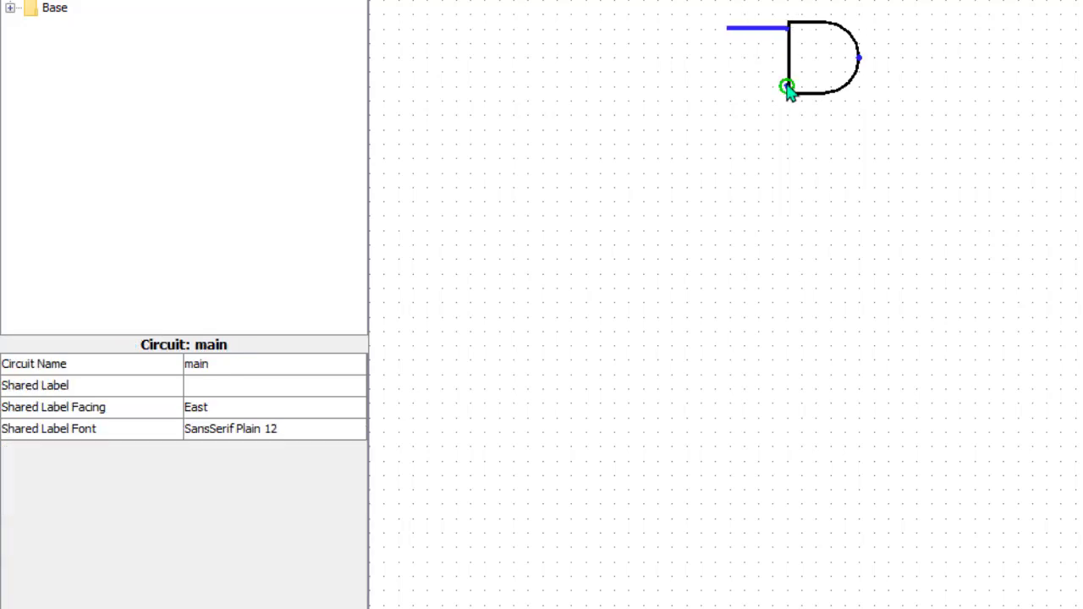
pyautogui.moveTo(768, 90); pyautogui.dragTo(727, 85)
pyautogui.moveTo(860, 58); pyautogui.dragTo(918, 57)
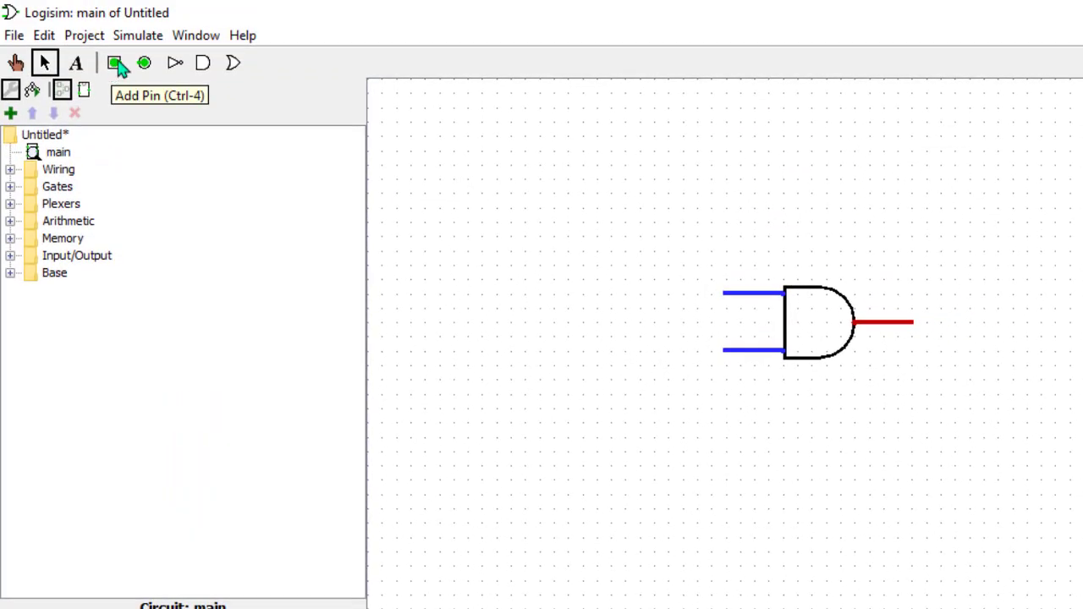
# Attach input pins to both input wires and an output pin to the output wire.
pyautogui.click(118, 65)
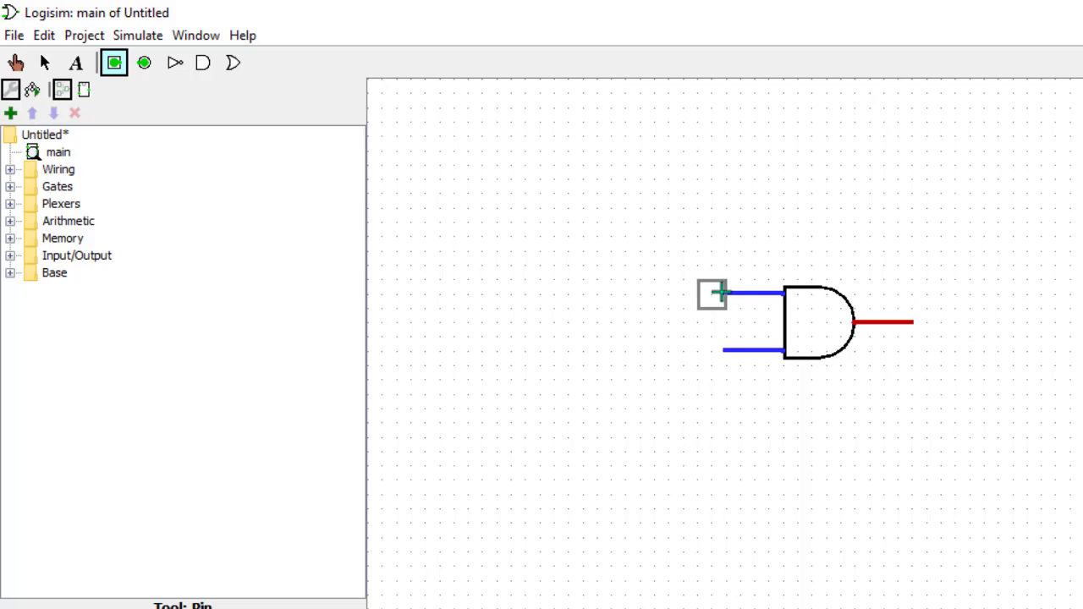
pyautogui.click(729, 294)
pyautogui.click(114, 66)
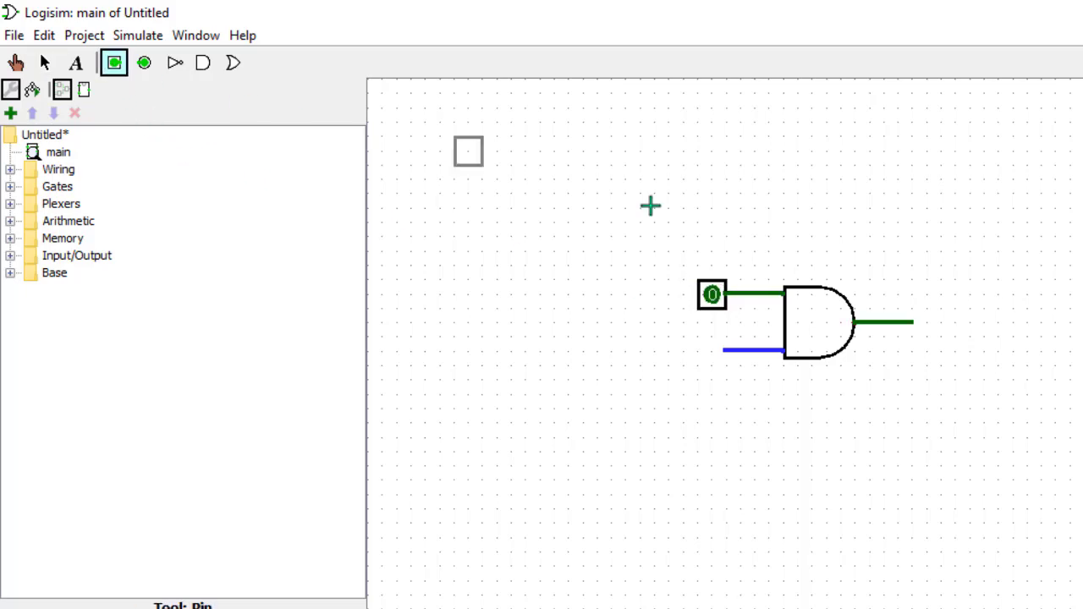
pyautogui.click(728, 353)
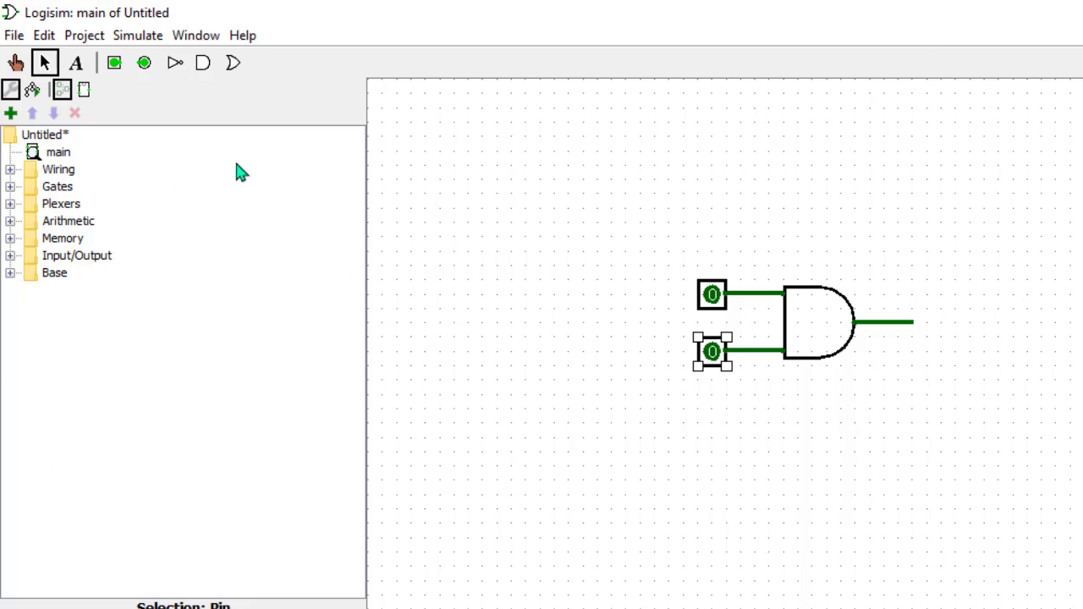
pyautogui.click(144, 68)
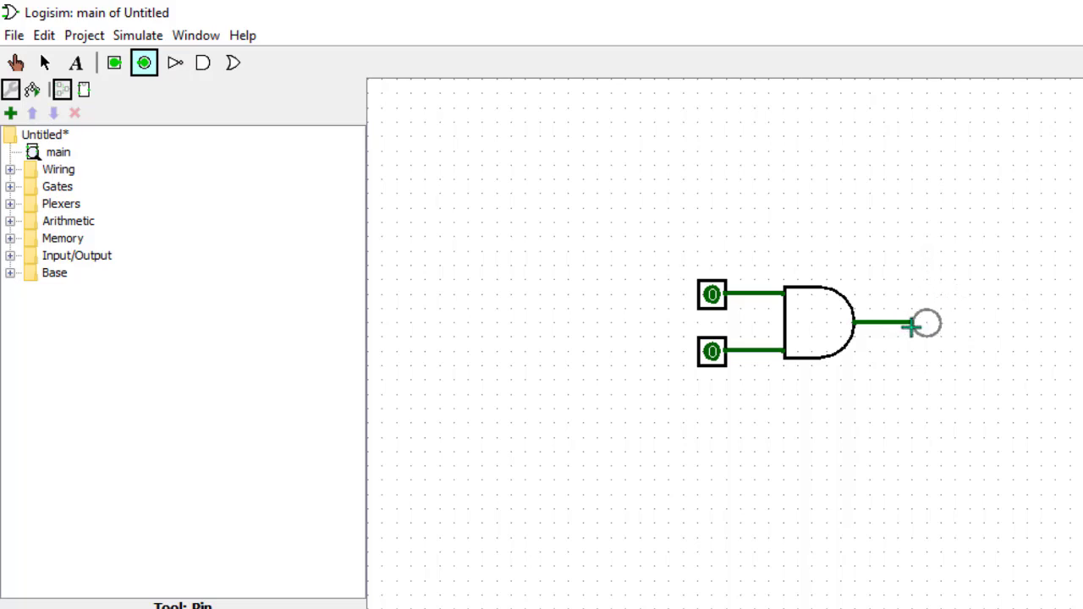
pyautogui.click(911, 326)
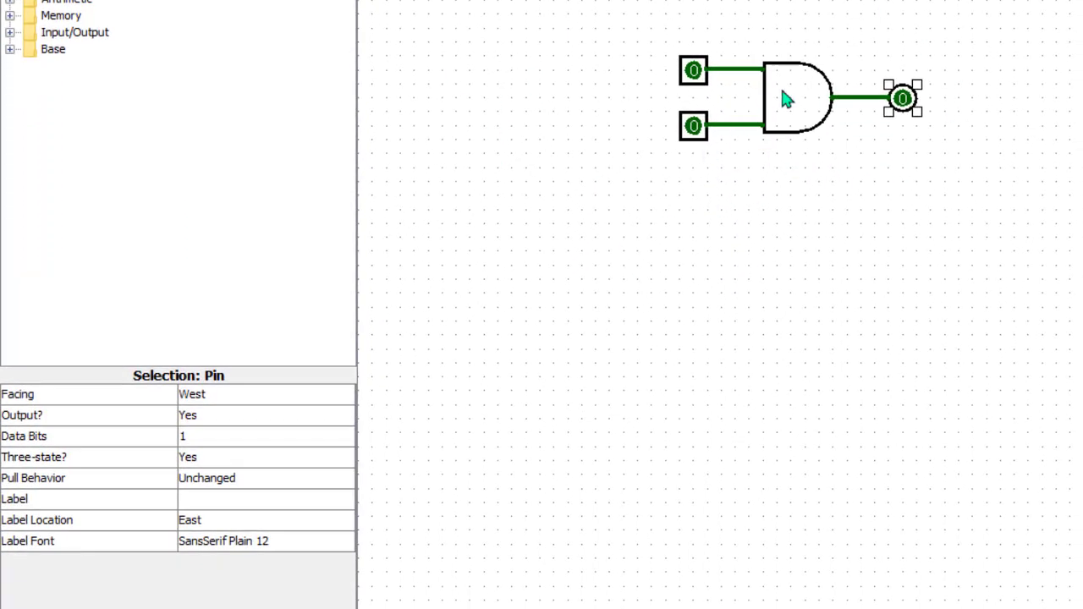
# Label the gate AND and set its label font to SansSerif Bold 14.
pyautogui.click(788, 116)
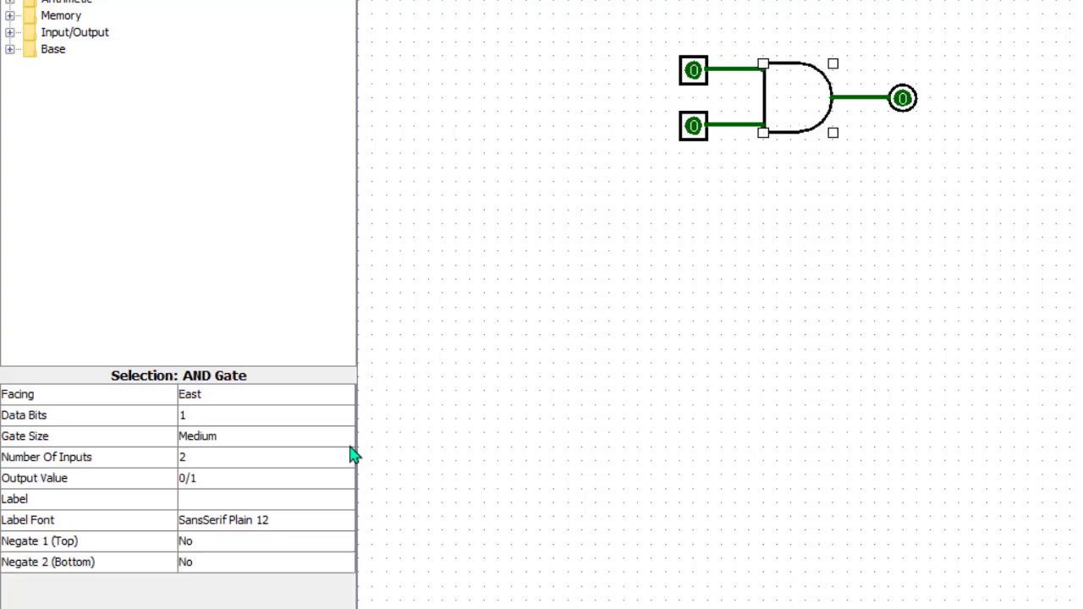
pyautogui.click(246, 500)
pyautogui.write('and')
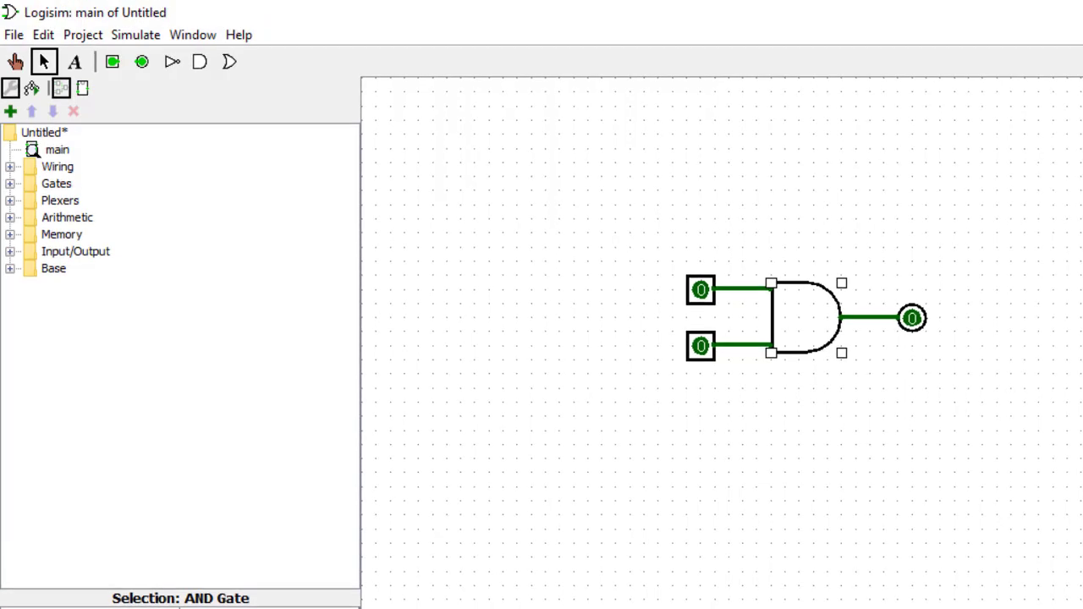
pyautogui.click(246, 608)
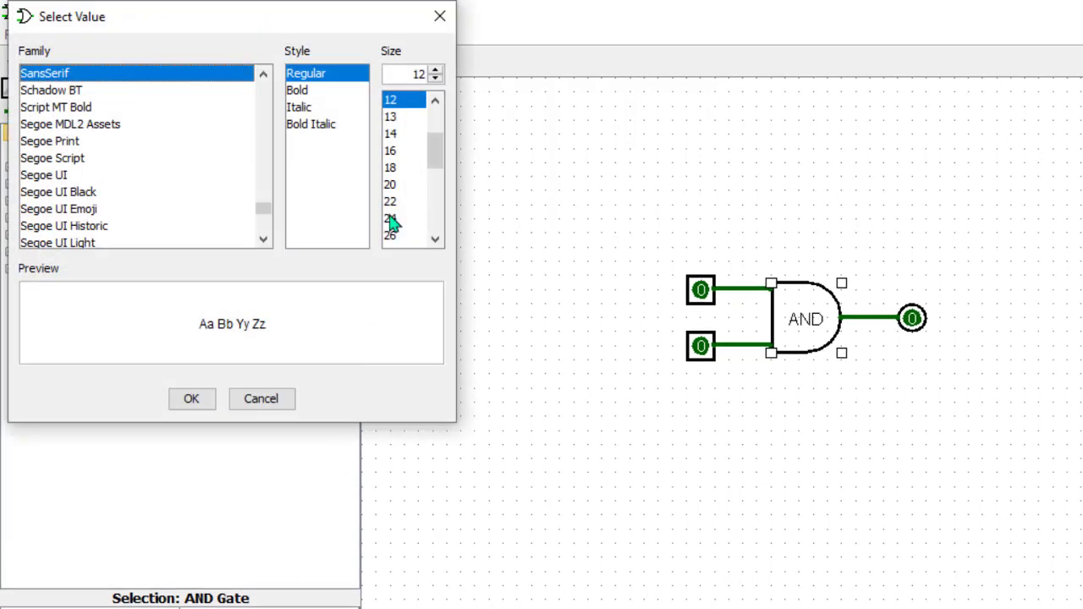
pyautogui.click(394, 134)
pyautogui.click(294, 92)
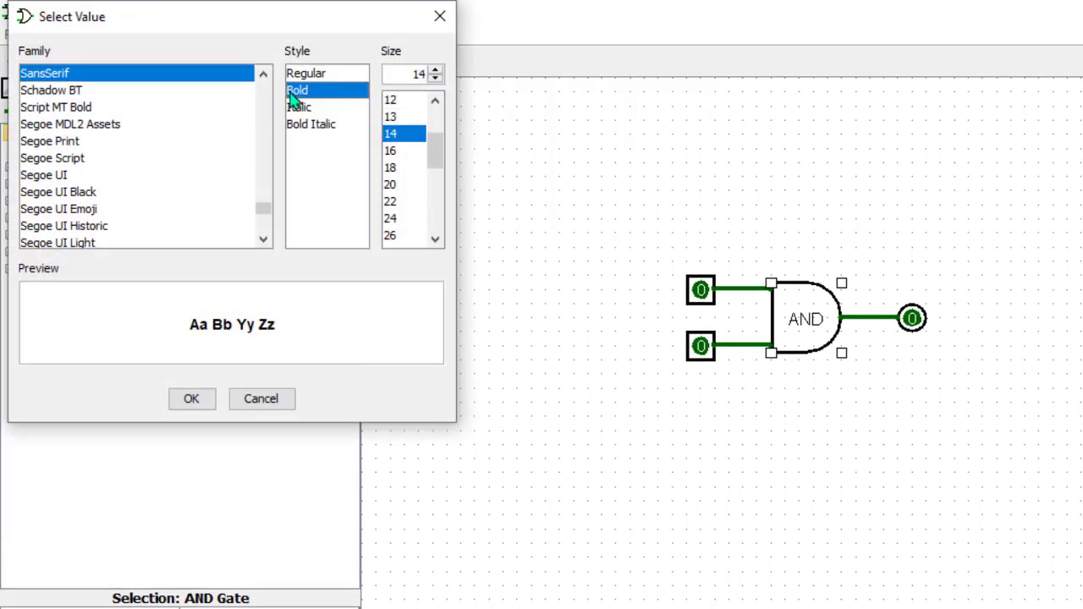
pyautogui.click(191, 399)
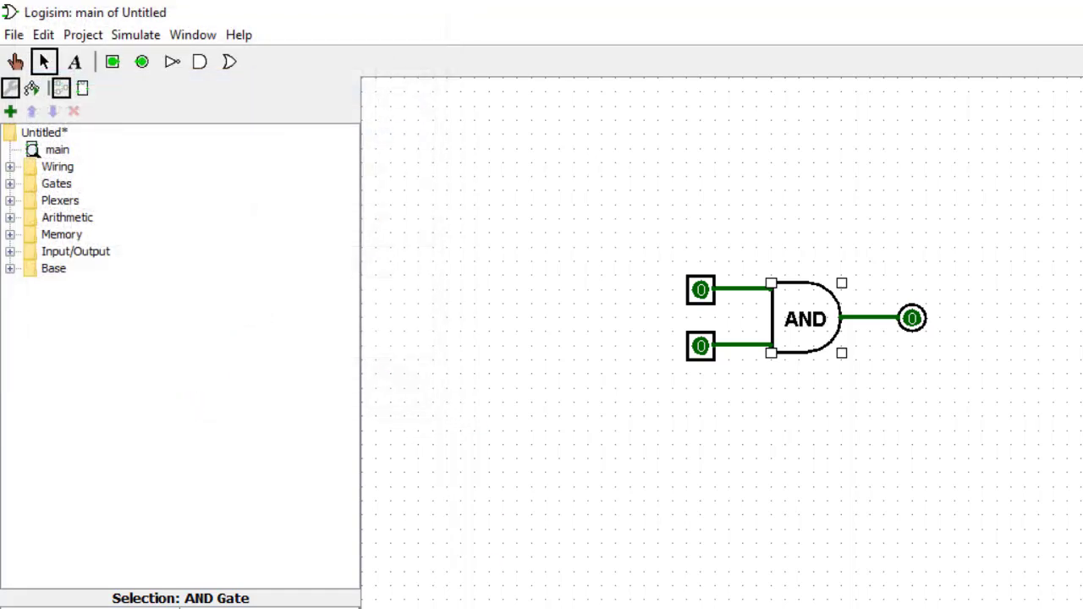
# Label the top input pin A with a SansSerif Bold 14 label font.
pyautogui.click(704, 296)
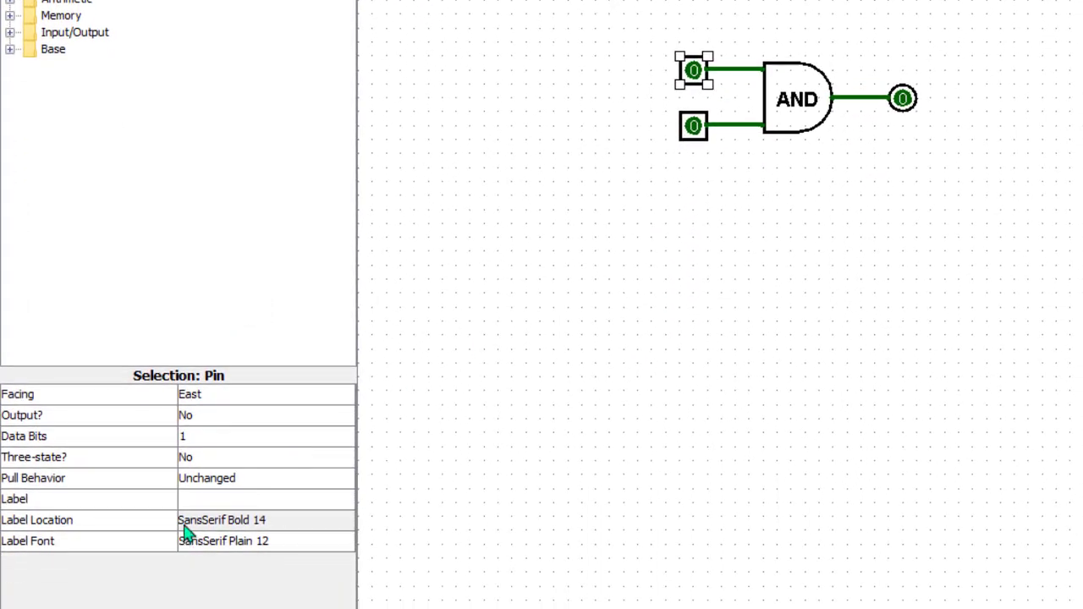
pyautogui.click(221, 499)
pyautogui.write('A')
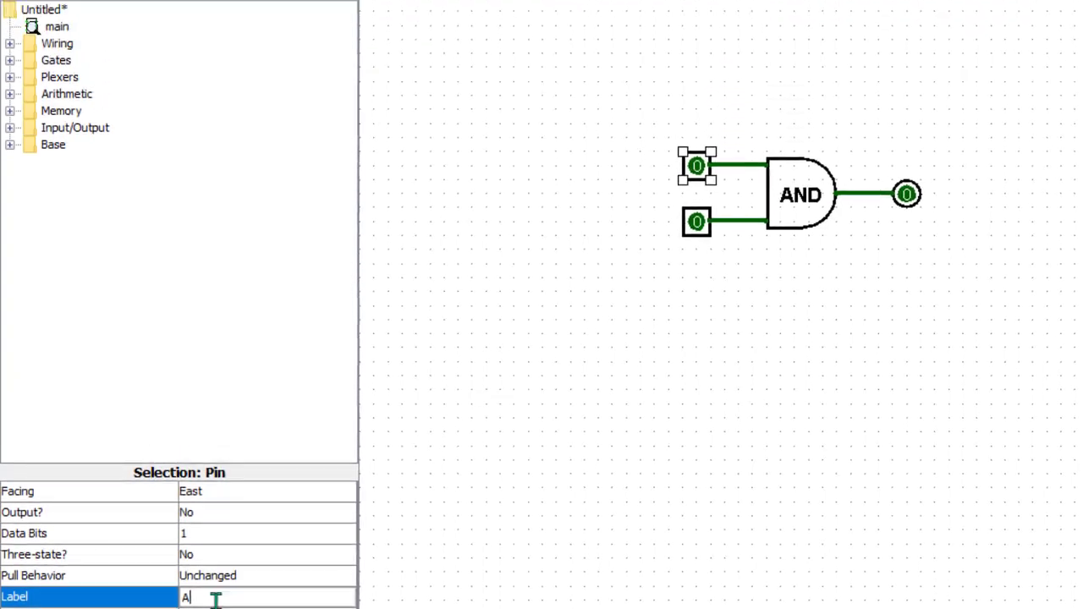
pyautogui.click(223, 541)
pyautogui.click(391, 133)
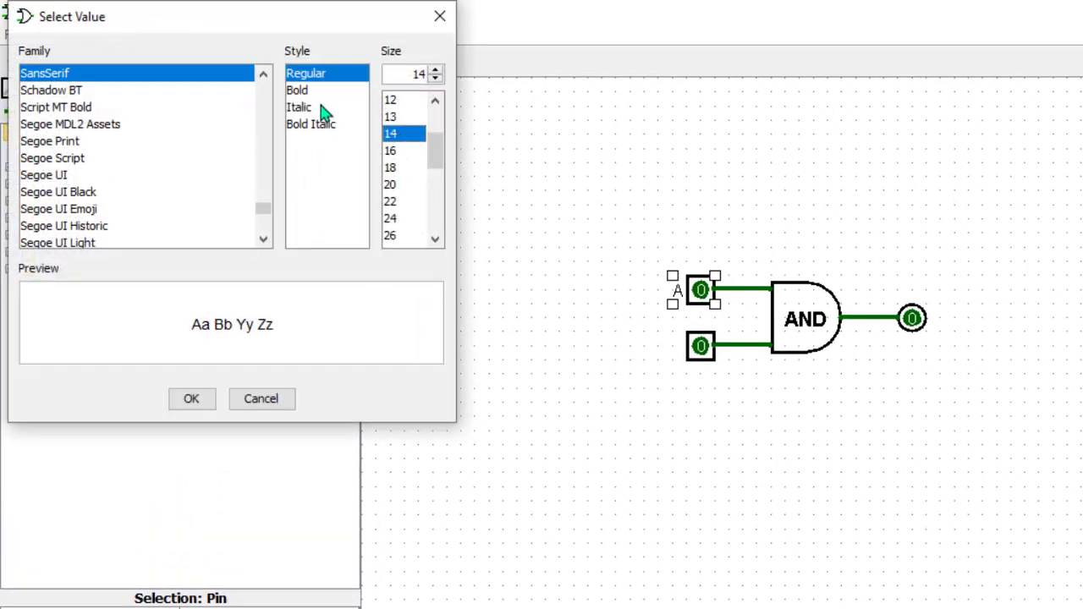
pyautogui.click(301, 91)
pyautogui.click(195, 400)
# Label the bottom input pin B with a SansSerif Bold 14 label font.
pyautogui.click(702, 346)
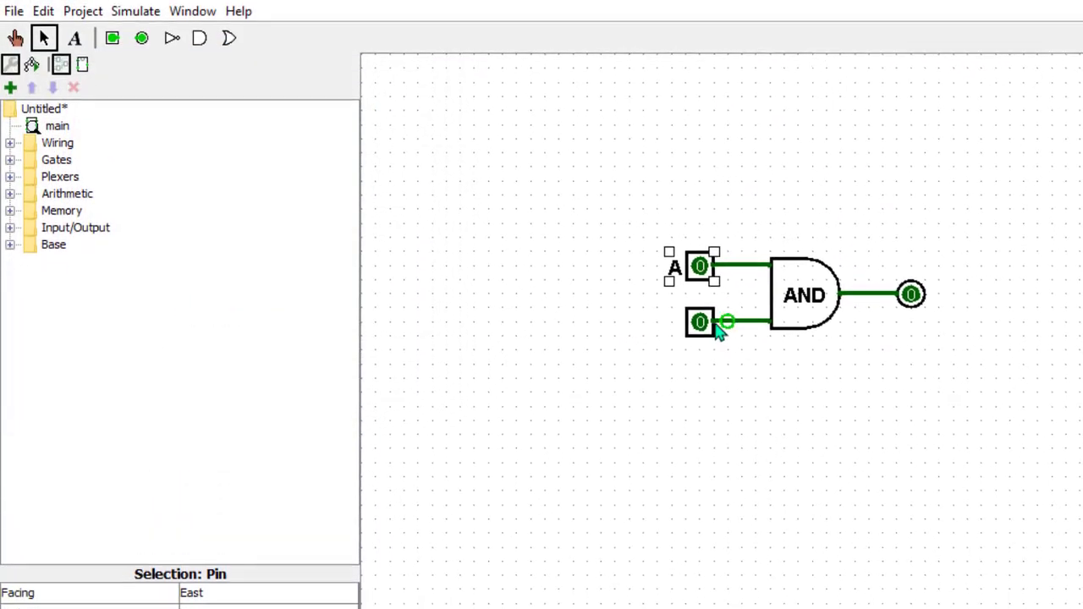
pyautogui.click(225, 498)
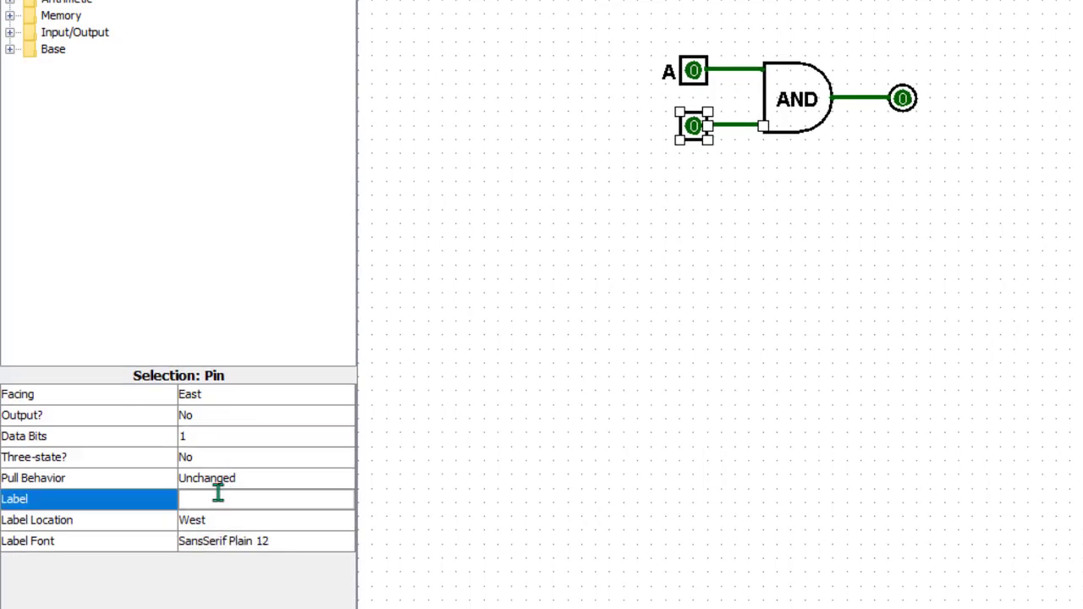
pyautogui.write('B')
pyautogui.click(206, 551)
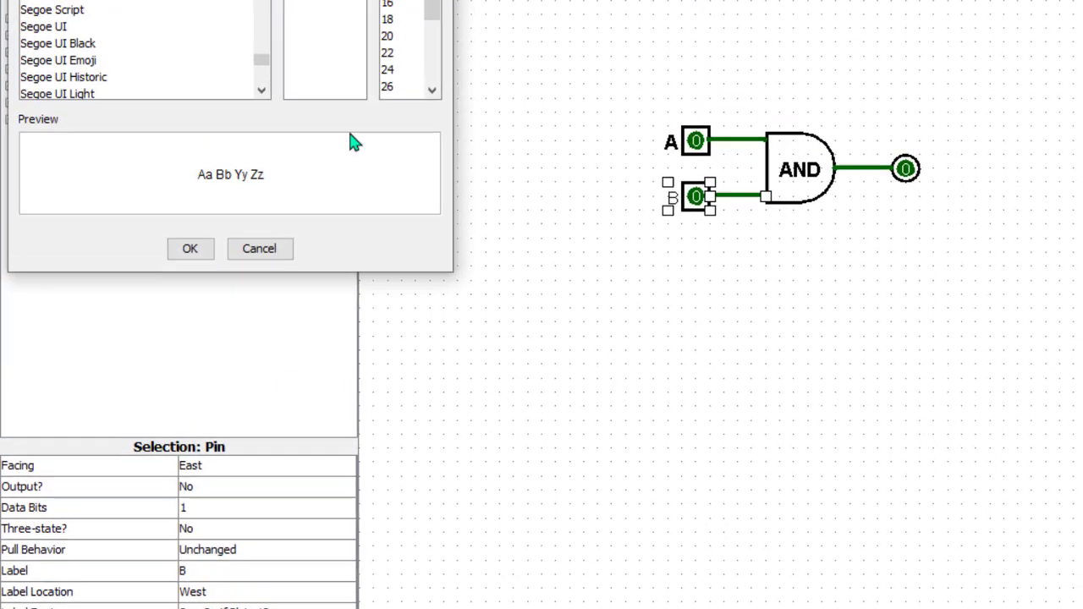
pyautogui.click(390, 134)
pyautogui.click(298, 90)
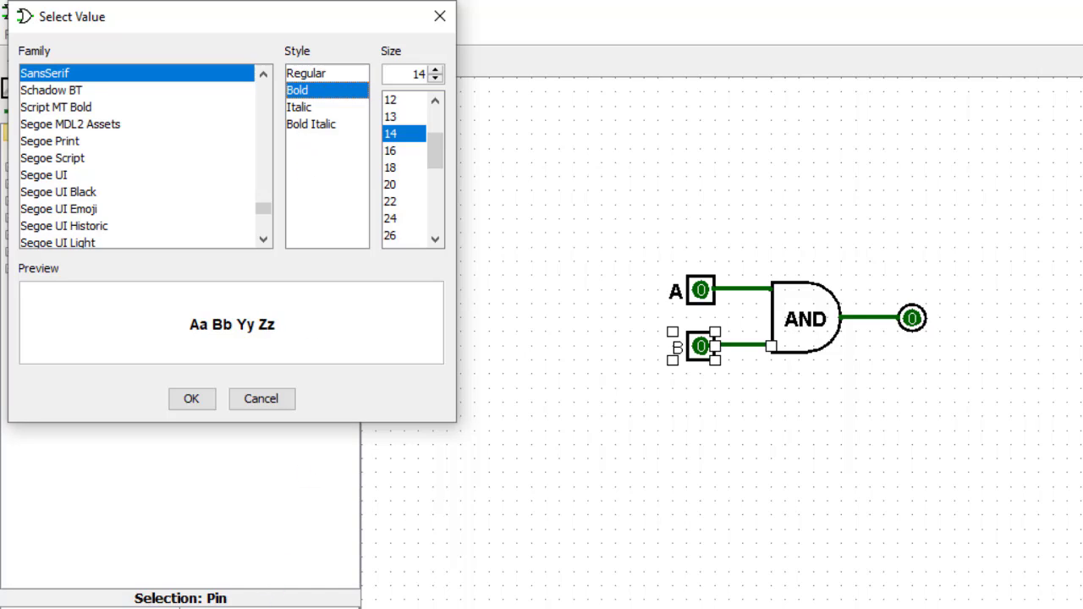
pyautogui.click(192, 399)
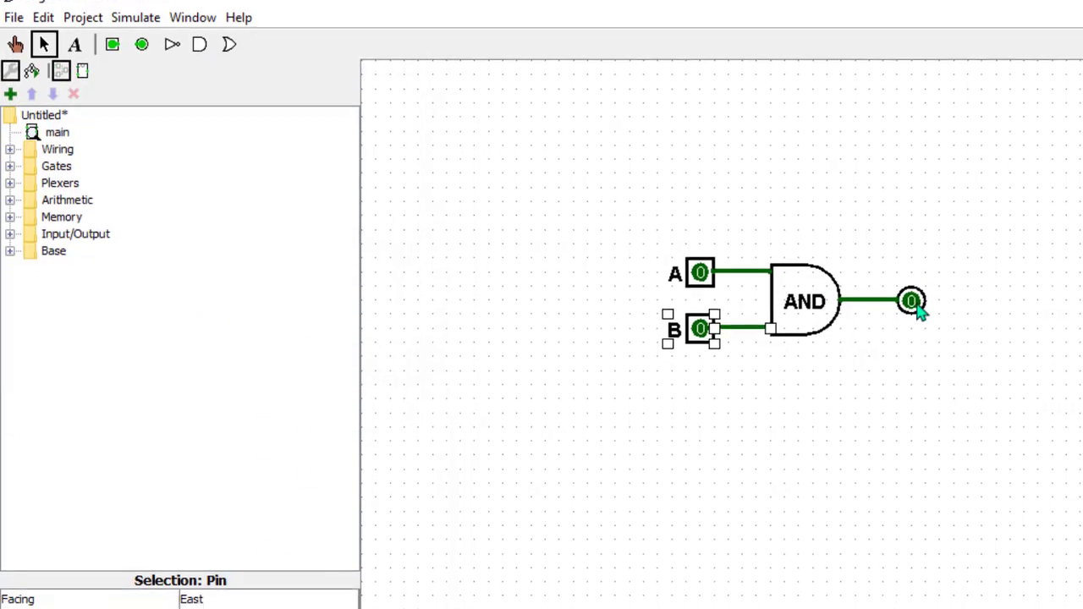
# Label the output pin Z with a SansSerif Bold 14 label font, then switch to the Poke tool.
pyautogui.click(912, 319)
pyautogui.click(260, 498)
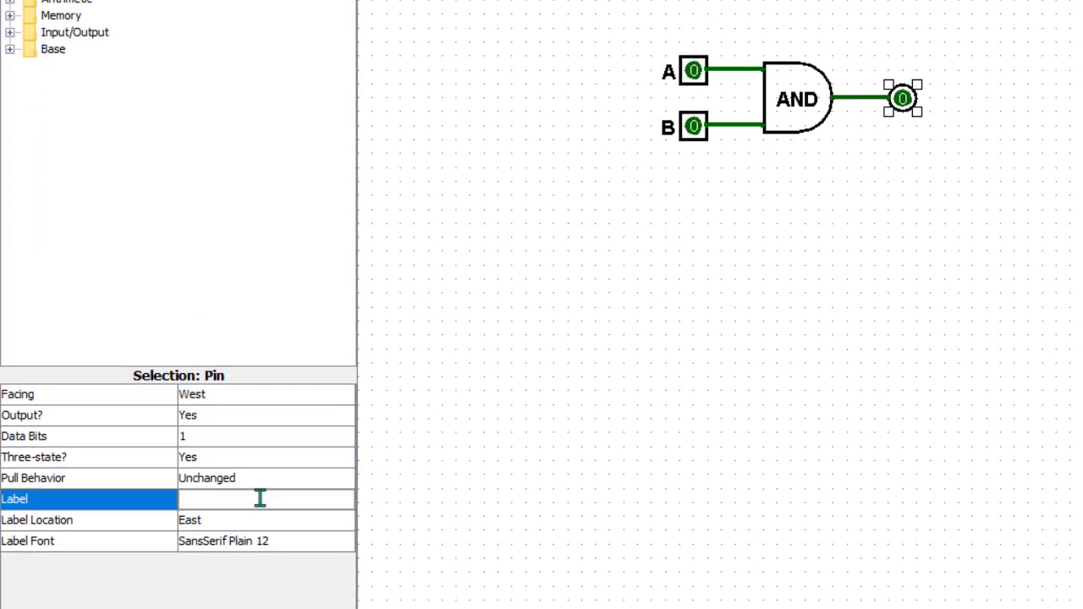
pyautogui.write('Z')
pyautogui.click(242, 545)
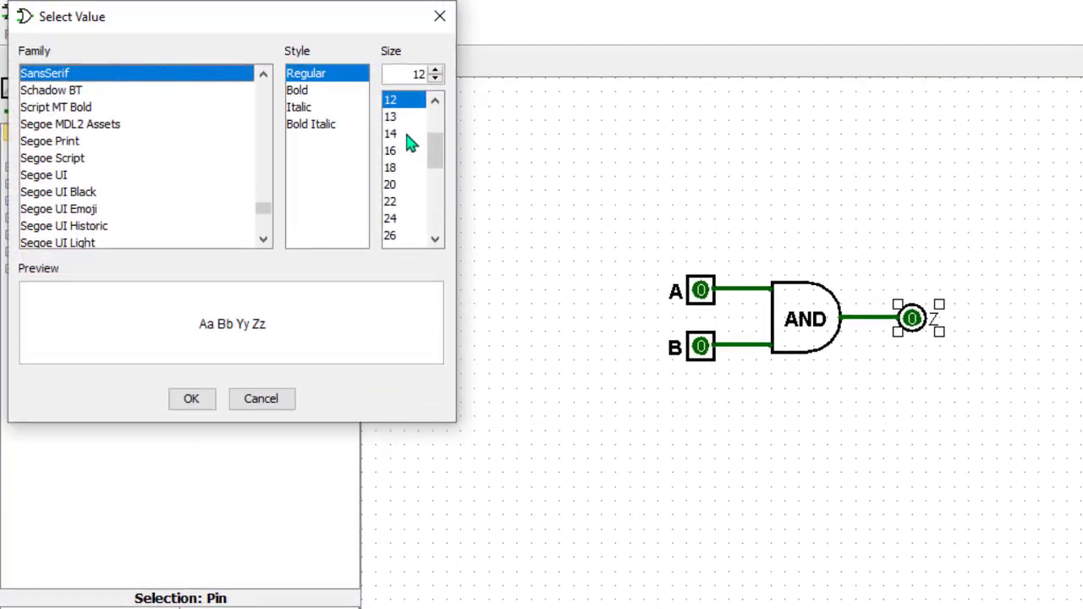
pyautogui.click(402, 134)
pyautogui.click(301, 91)
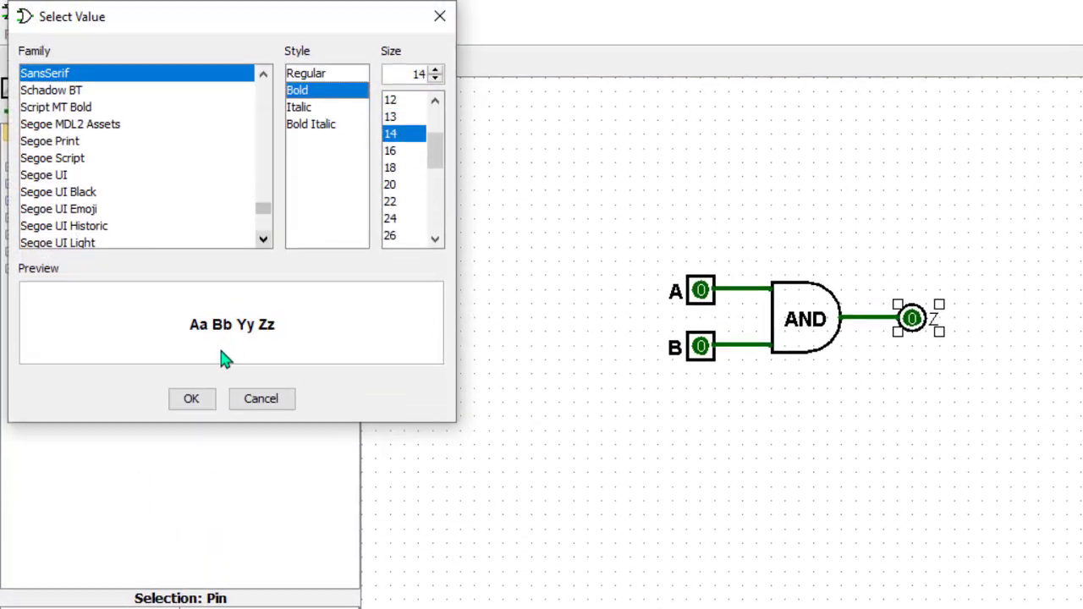
pyautogui.click(204, 402)
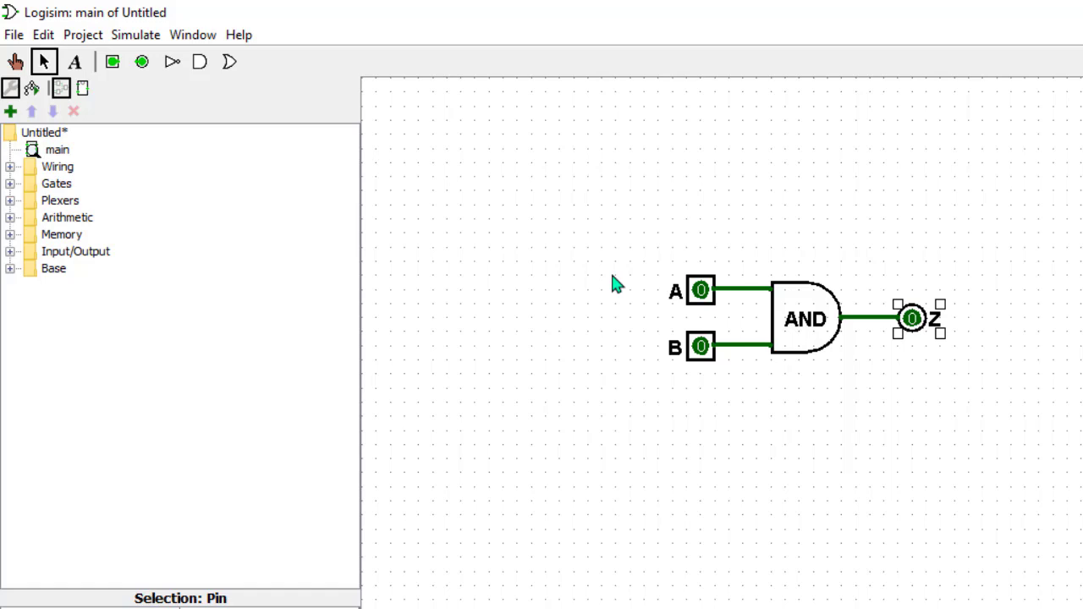
pyautogui.hotkey('ctrl', '1')
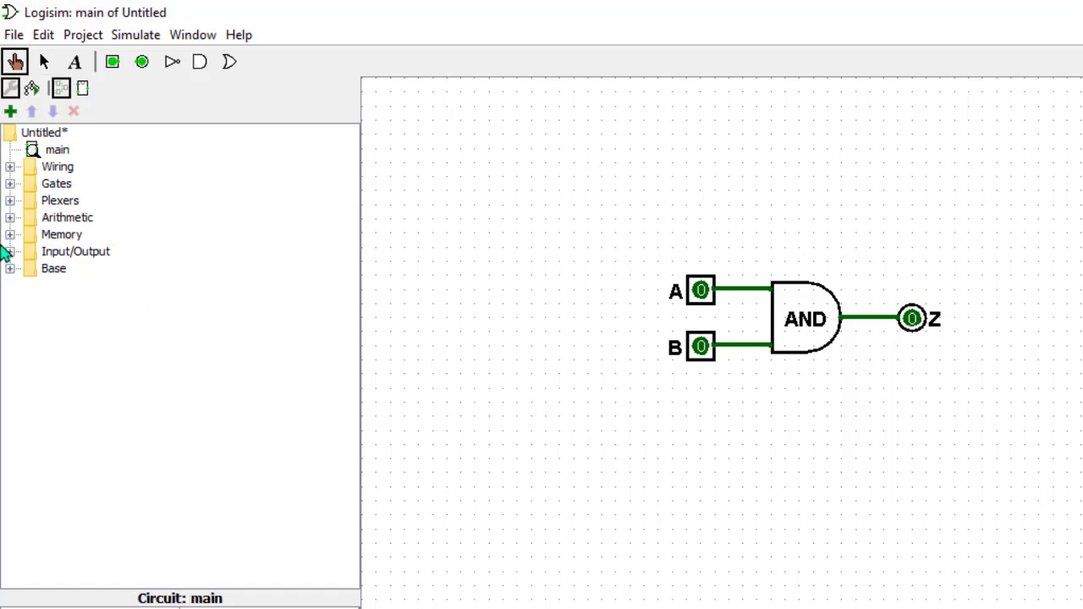
# Test the circuit by poking input pins A and B through the combinations 11, 10, 00, 01, and back to 00.
pyautogui.click(703, 296)
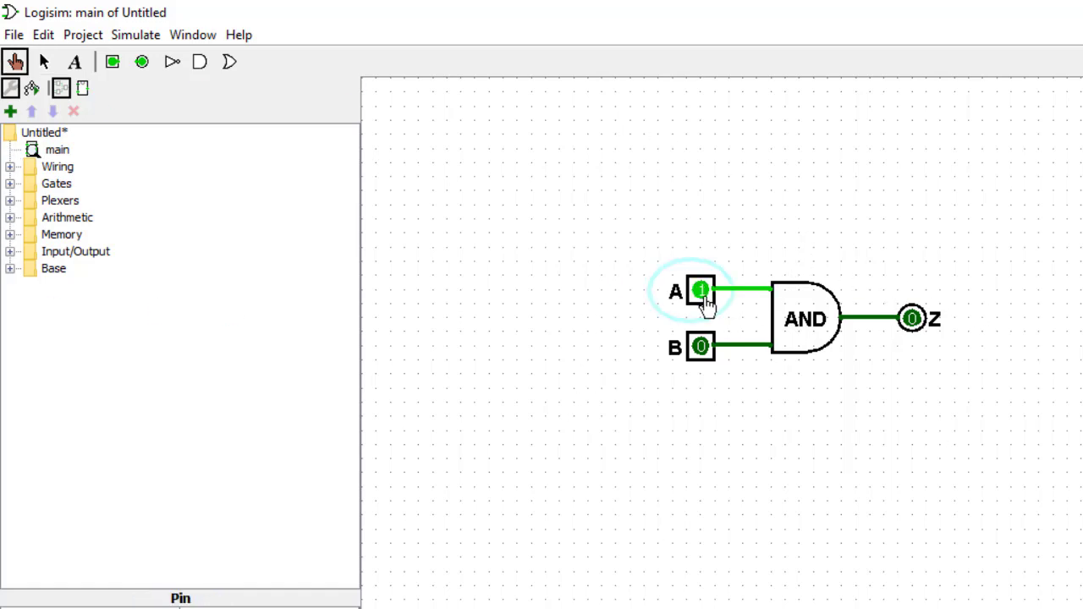
pyautogui.click(713, 364)
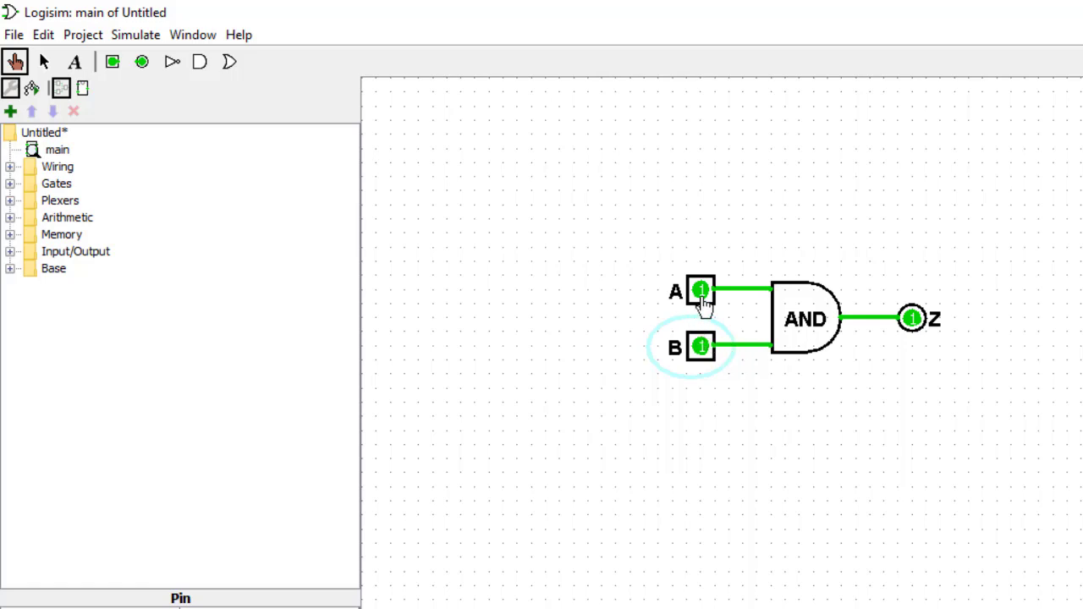
pyautogui.click(702, 351)
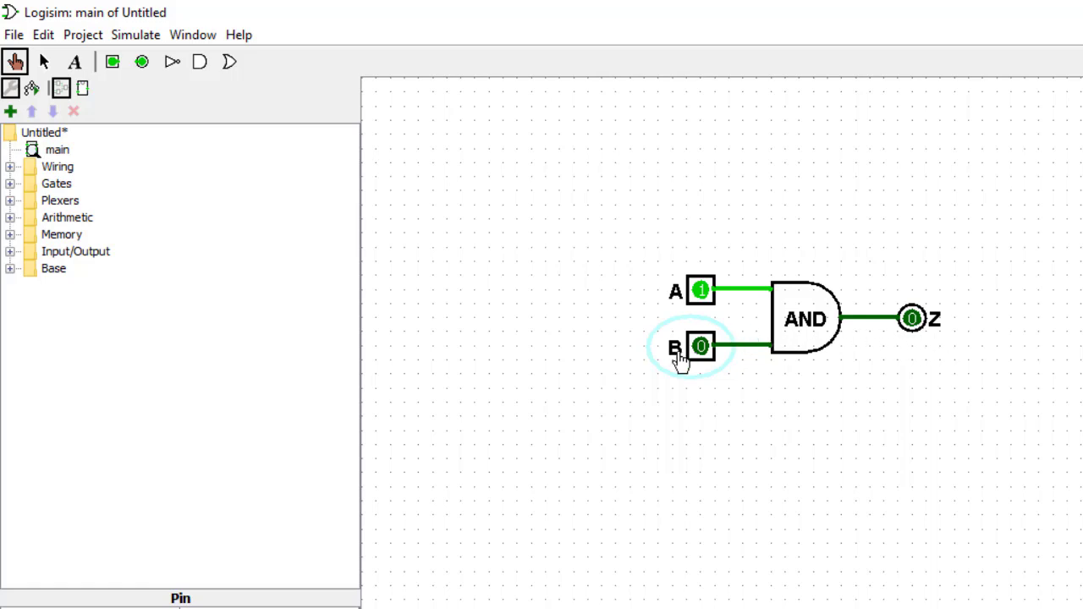
pyautogui.click(699, 290)
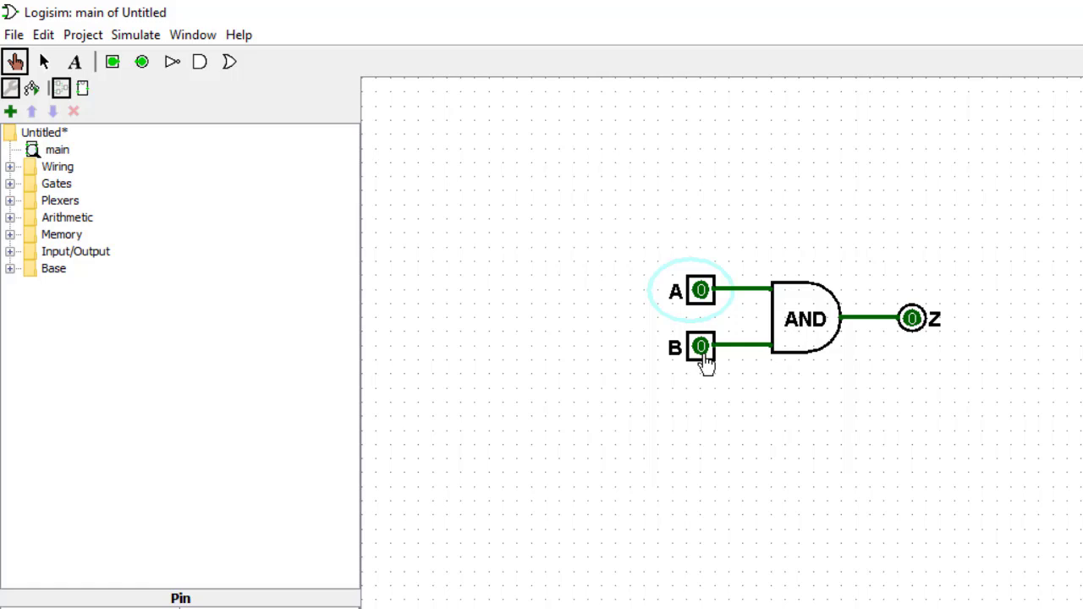
pyautogui.click(701, 351)
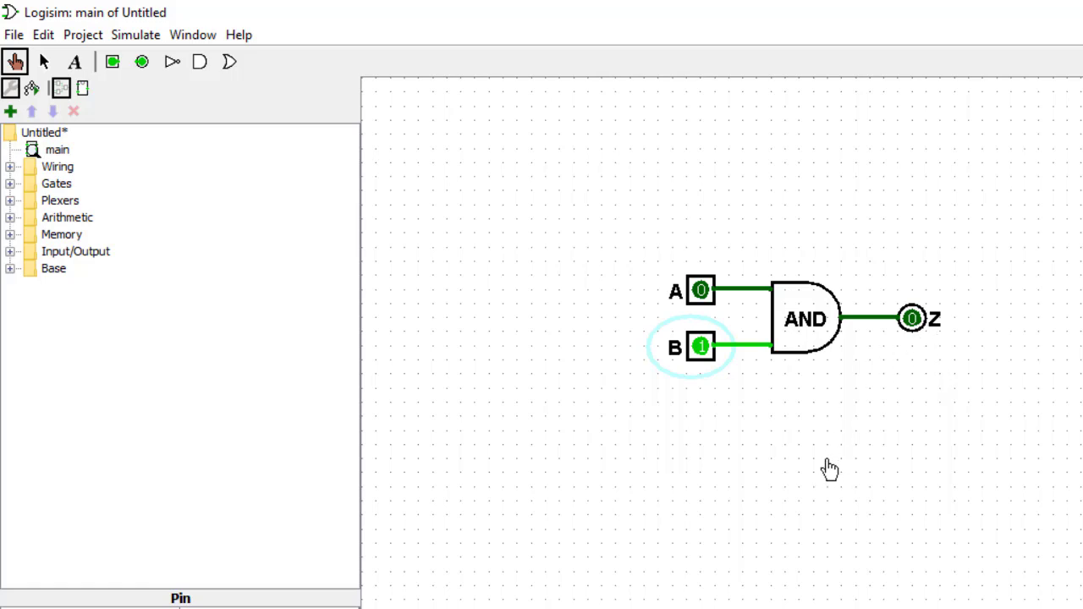
pyautogui.click(701, 351)
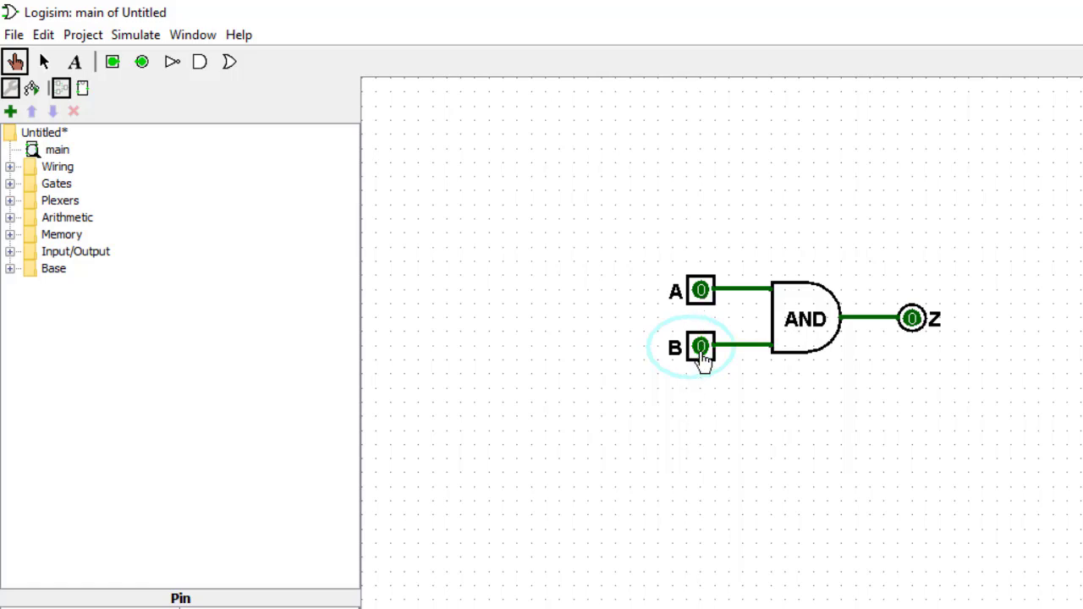